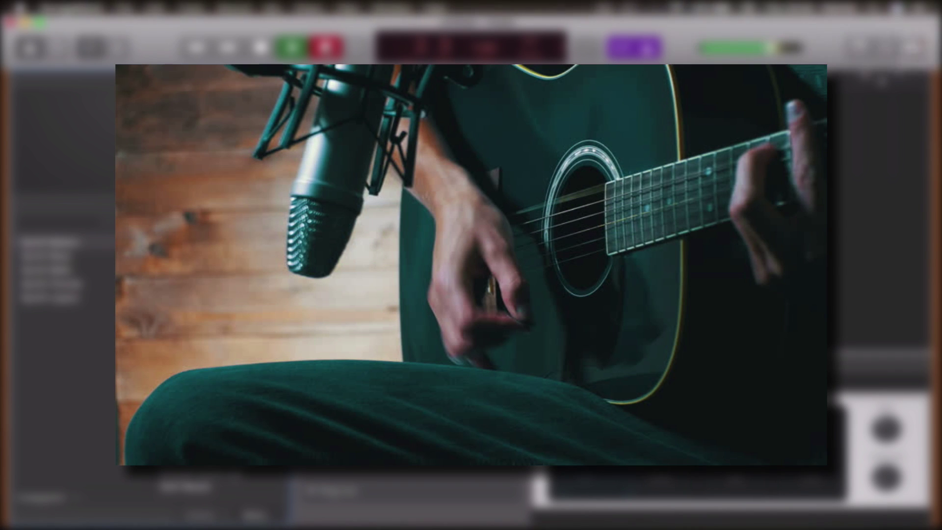
# End the guitar take that is being recorded
pyautogui.press('space')
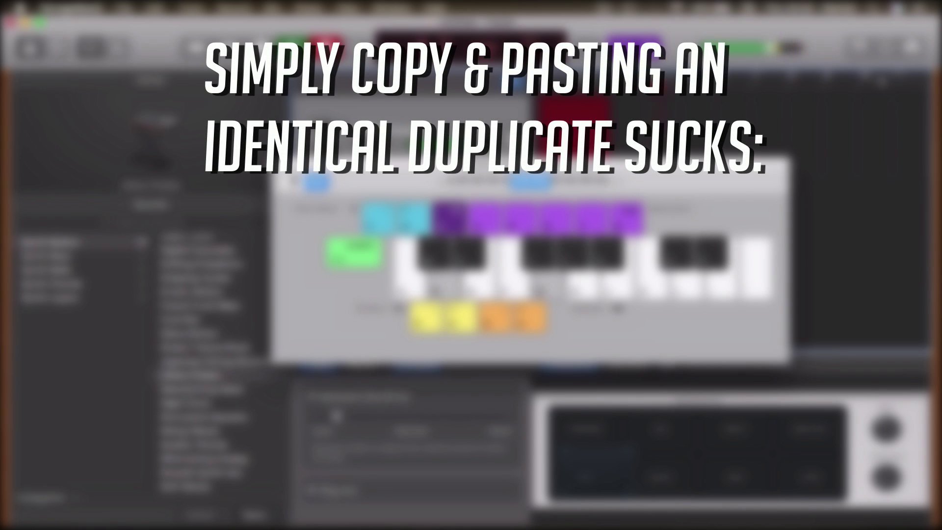
# Play a test note on Musical Typing, then dismiss the keyboard window
pyautogui.press('h')
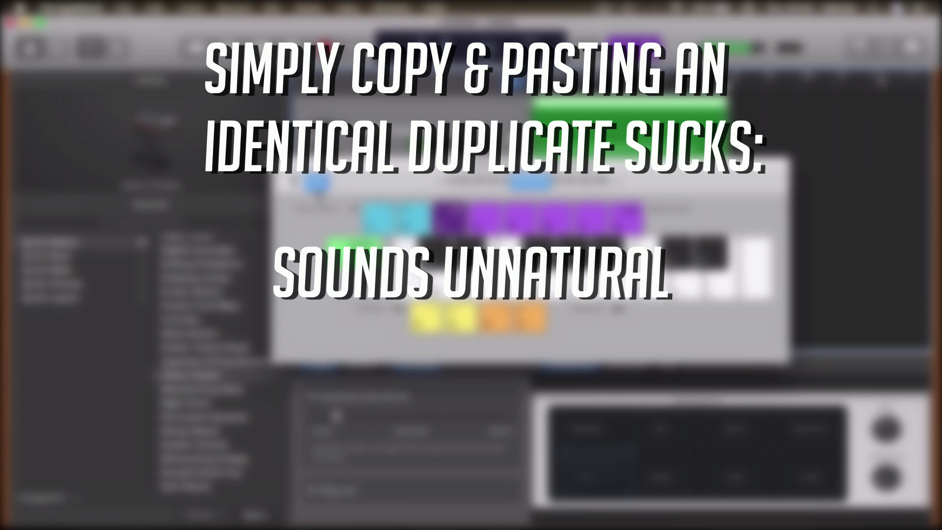
pyautogui.press('super+k')
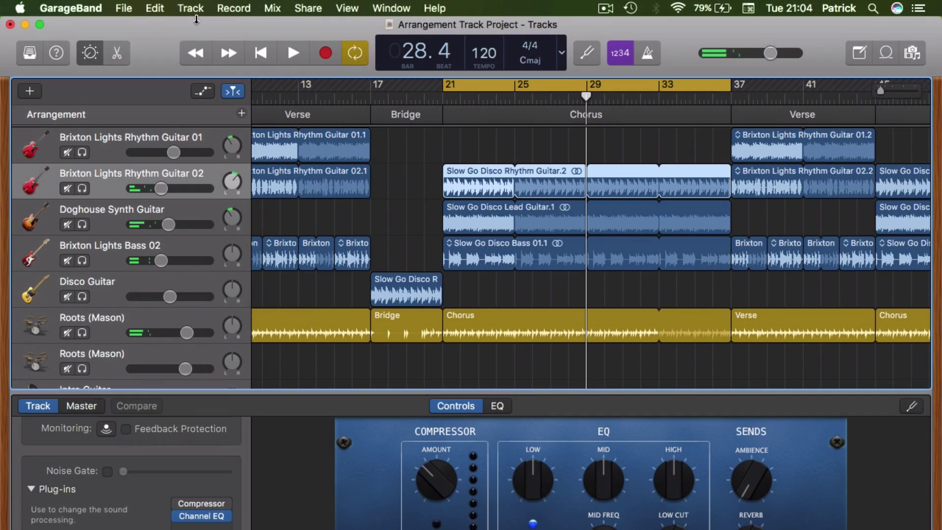
# Create Audio 4 with duplicate settings, paste the chorus rhythm region onto it, and pan it to -3
pyautogui.click(195, 9)
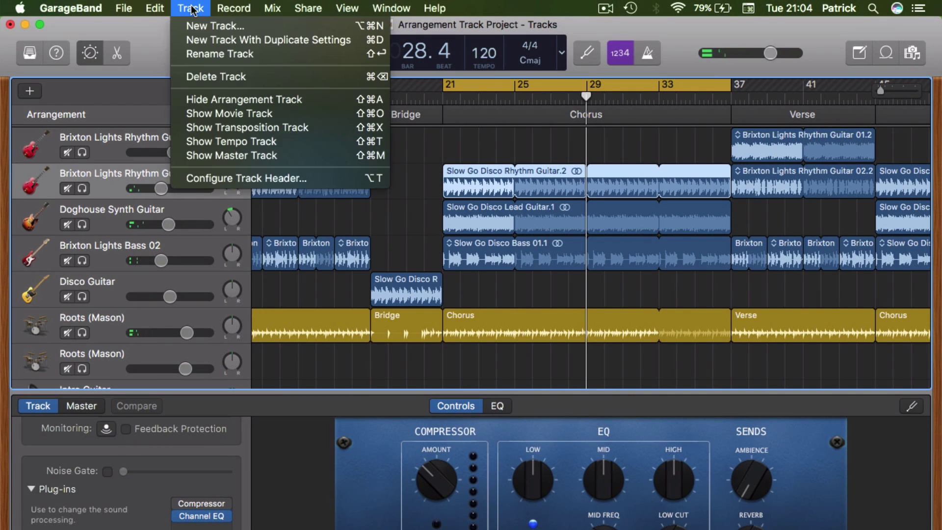
pyautogui.click(227, 37)
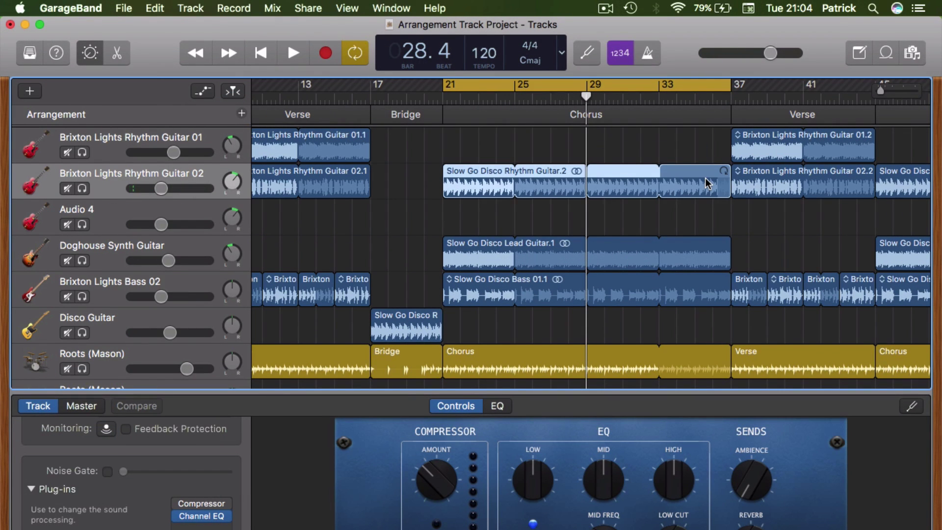
pyautogui.press('space')
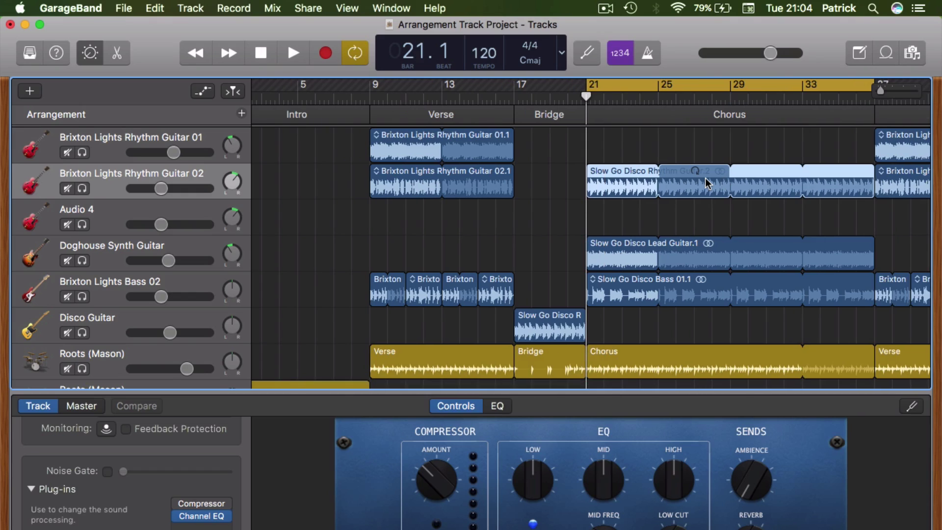
pyautogui.press('space')
pyautogui.press('cmd+v')
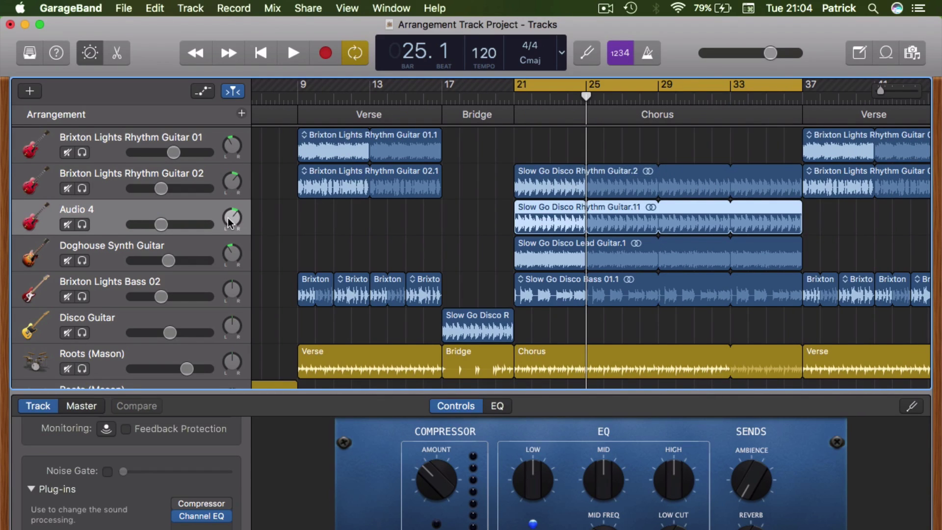
pyautogui.moveTo(229, 222); pyautogui.dragTo(229, 228)
# Compare the doubled chorus by soloing Rhythm Guitar 02 and muting Audio 4, ending unmuted
pyautogui.click(82, 188)
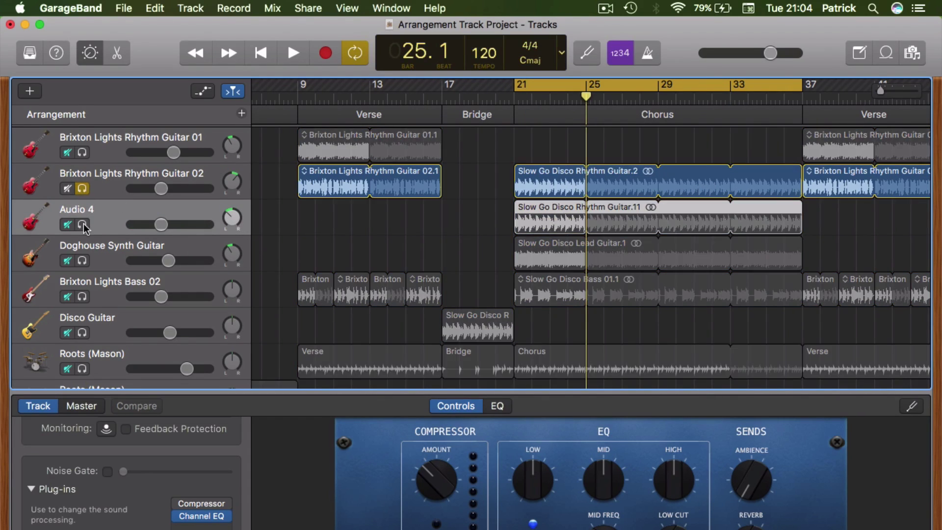
pyautogui.press('space')
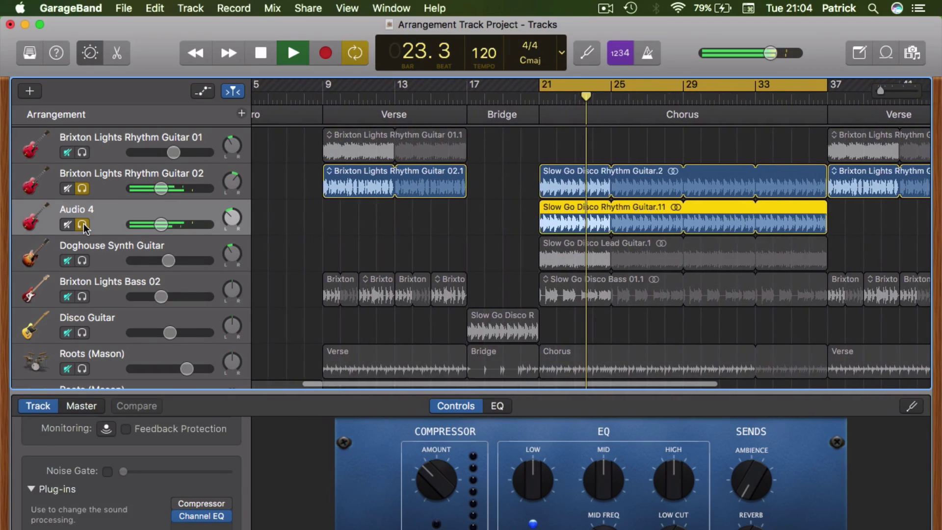
pyautogui.click(83, 225)
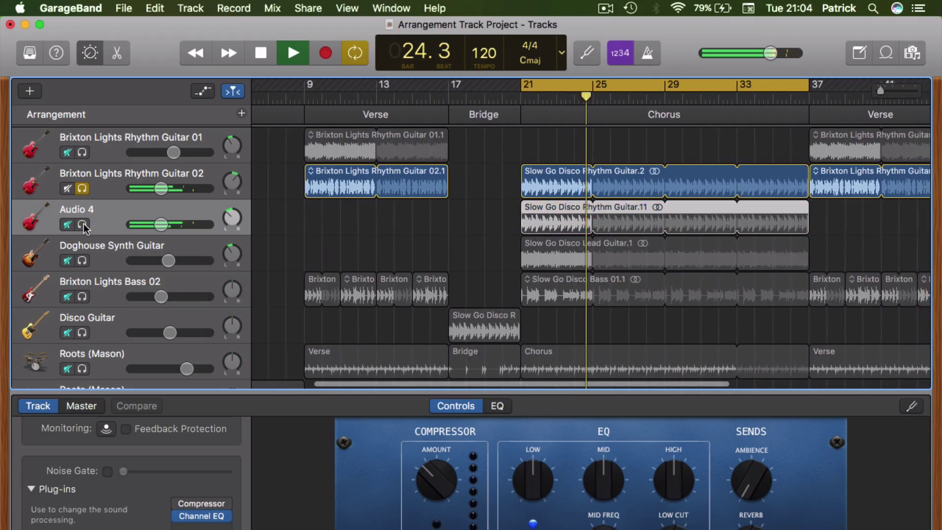
pyautogui.click(83, 188)
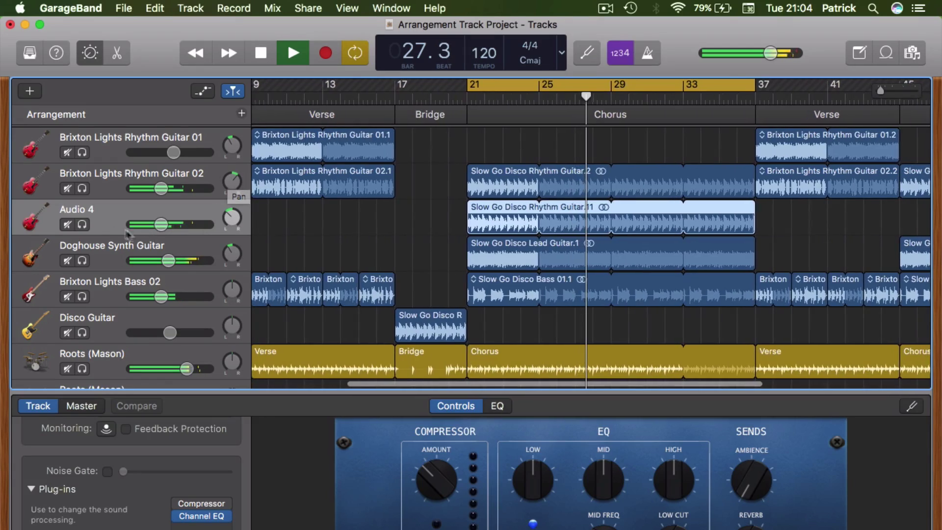
pyautogui.click(68, 225)
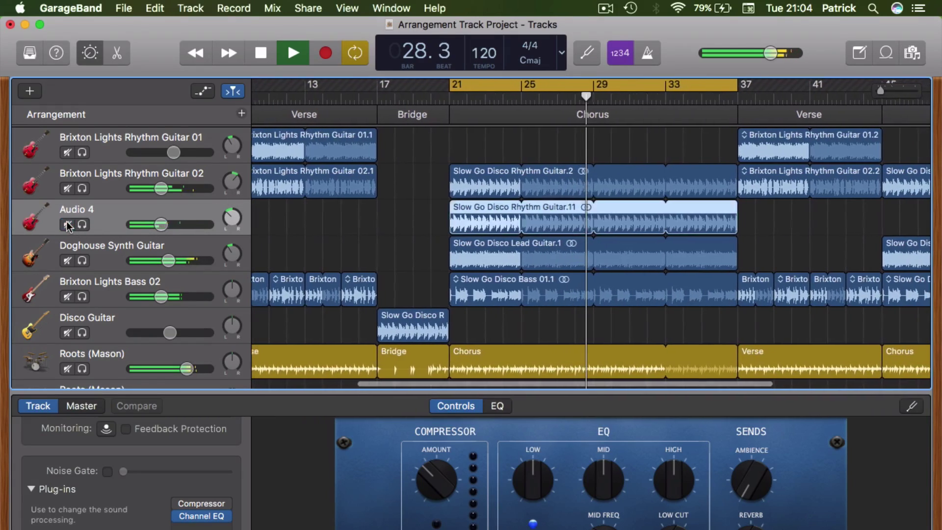
pyautogui.click(68, 225)
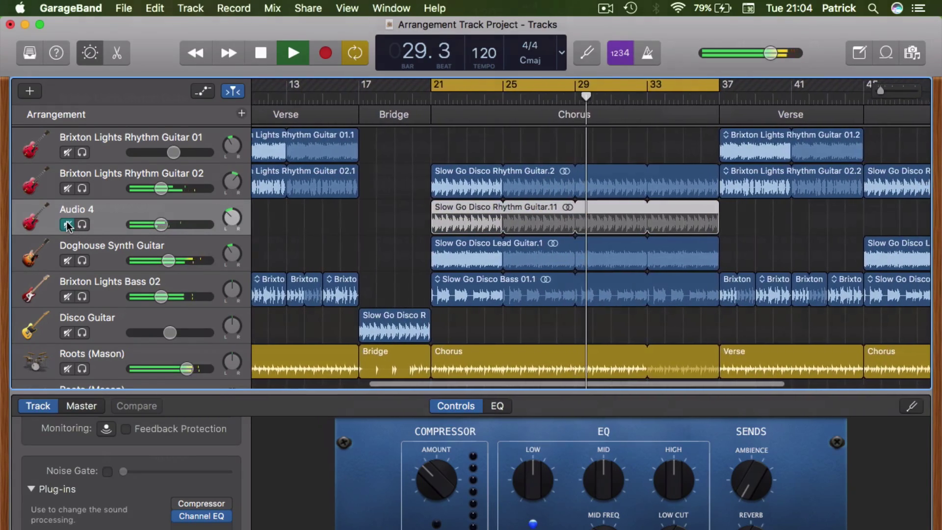
pyautogui.click(68, 225)
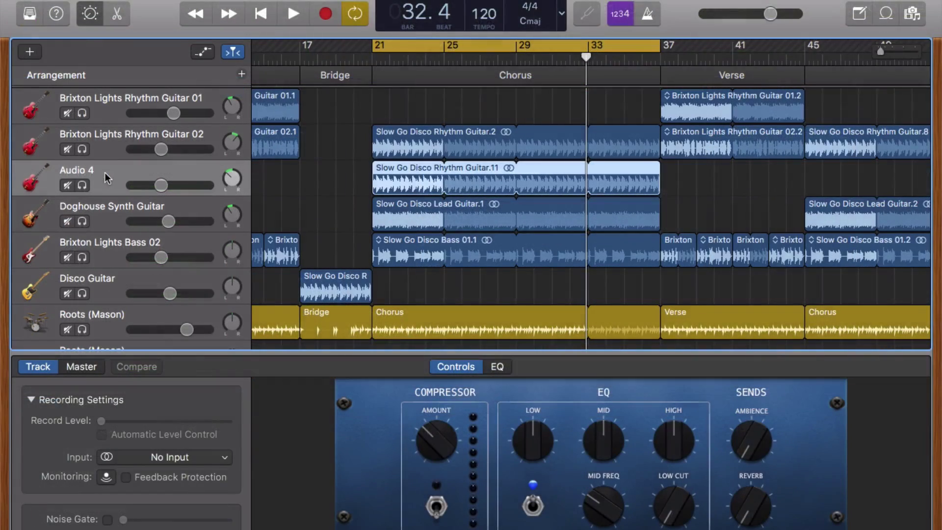
# Insert Audio Units > Apple > AUDelay into a plug-in slot on Audio 4
pyautogui.scroll(-3, 90, 406)
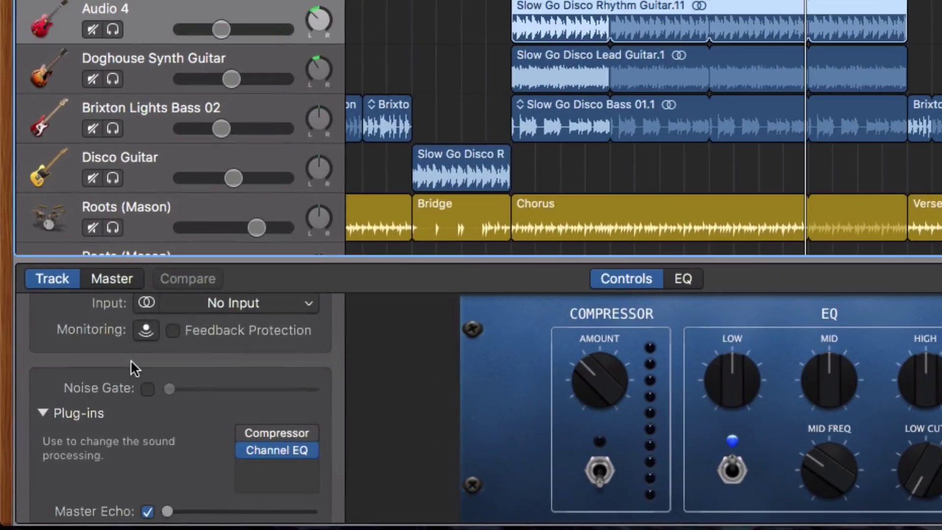
pyautogui.click(269, 468)
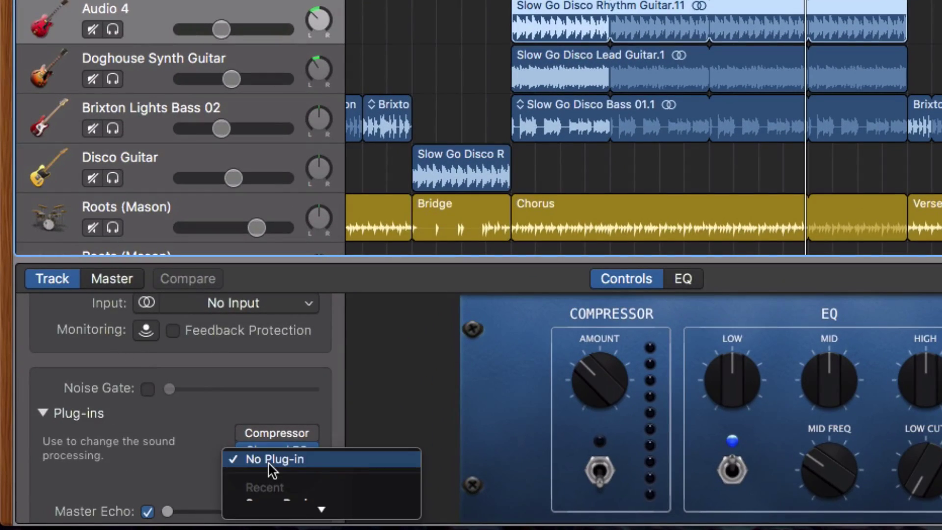
pyautogui.scroll(-5, 298, 476)
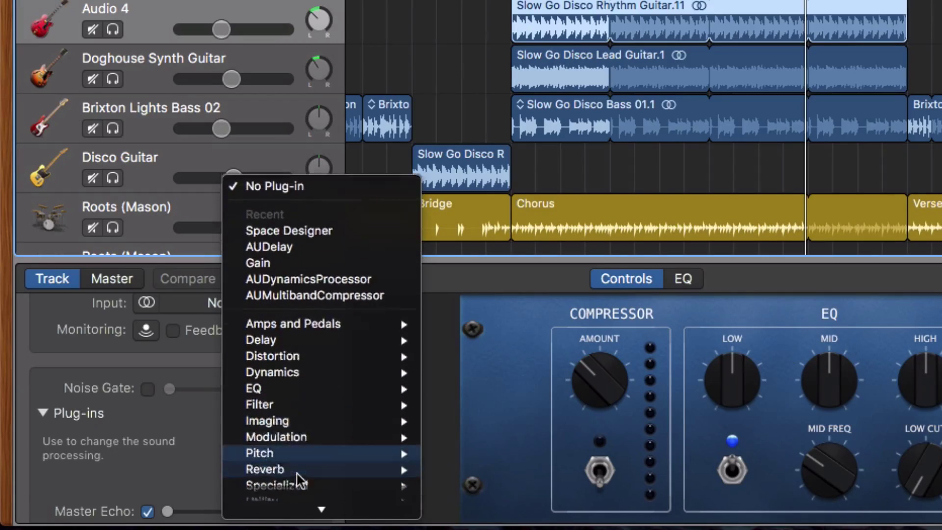
pyautogui.moveTo(302, 507)
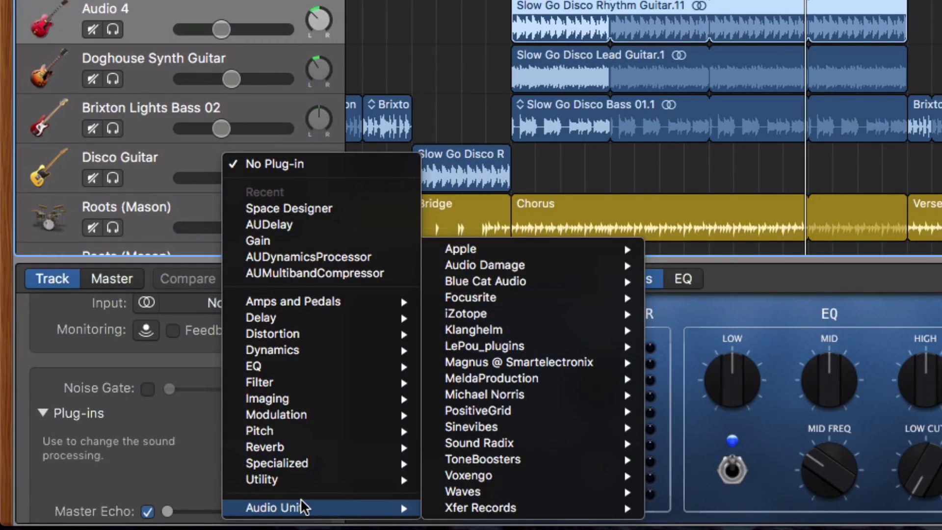
pyautogui.moveTo(501, 248)
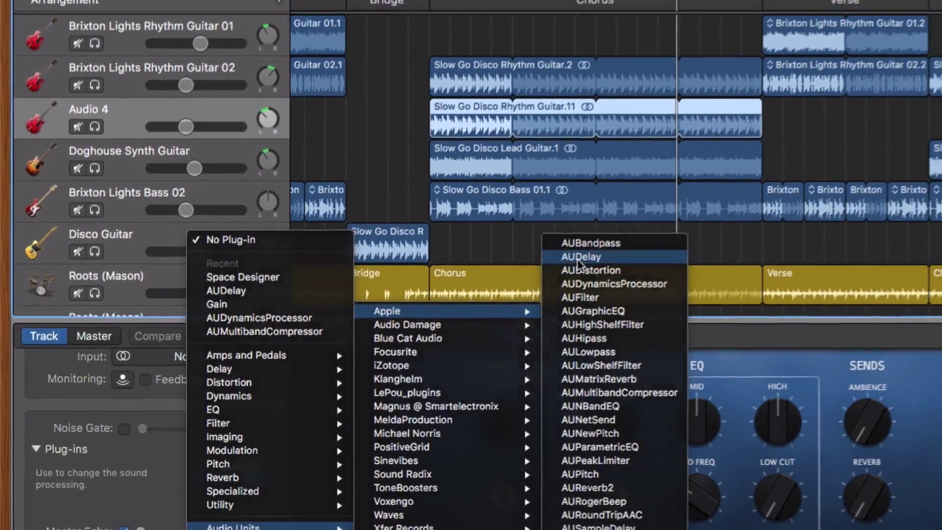
pyautogui.click(577, 257)
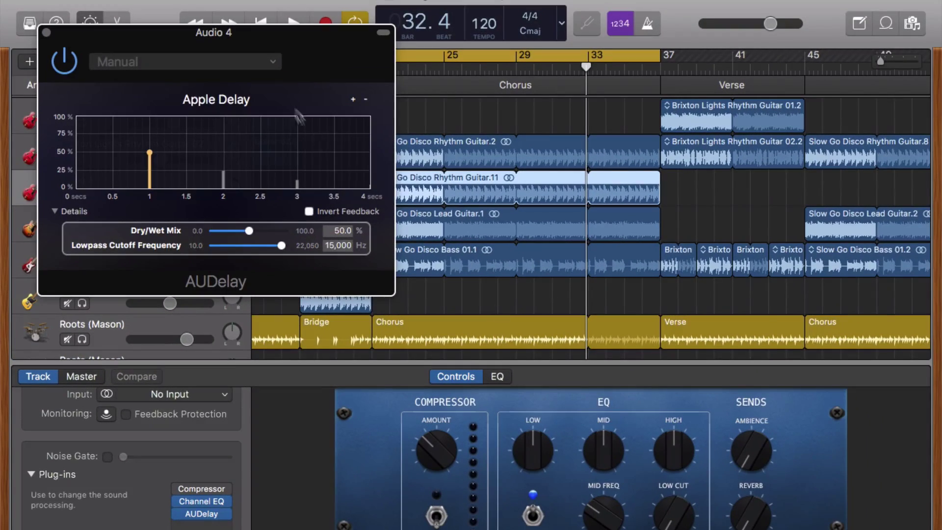
# Set AUDelay Dry/Wet Mix to 100%, delay time to 0.06 s, and feedback to about 26%
pyautogui.moveTo(252, 233); pyautogui.dragTo(290, 229)
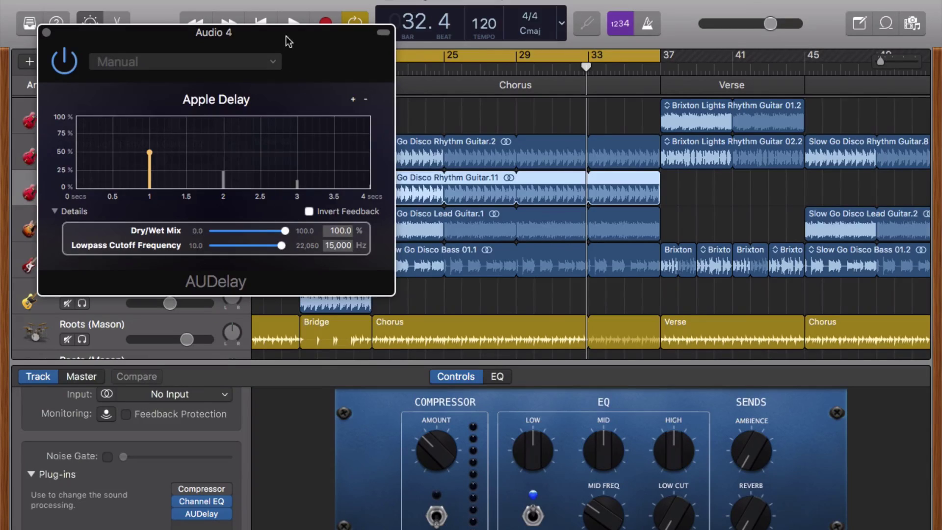
pyautogui.moveTo(287, 41); pyautogui.dragTo(524, 151)
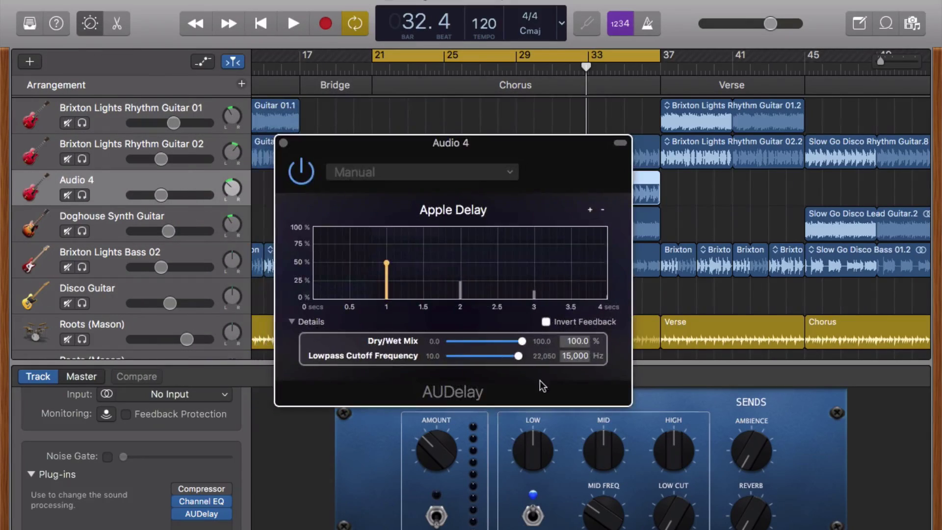
pyautogui.moveTo(524, 342); pyautogui.dragTo(532, 341)
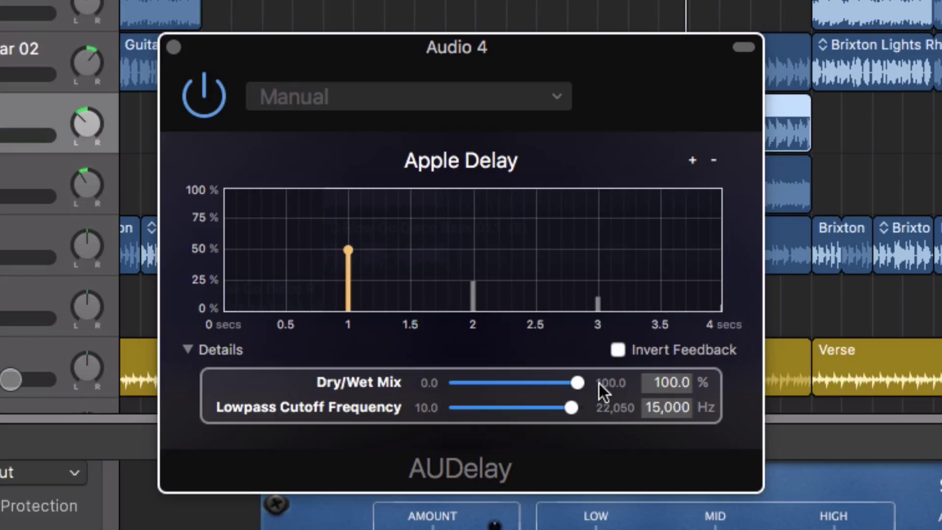
pyautogui.moveTo(348, 250)
pyautogui.mouseDown()
pyautogui.moveTo(234, 274)
pyautogui.moveTo(237, 283)
pyautogui.mouseUp()
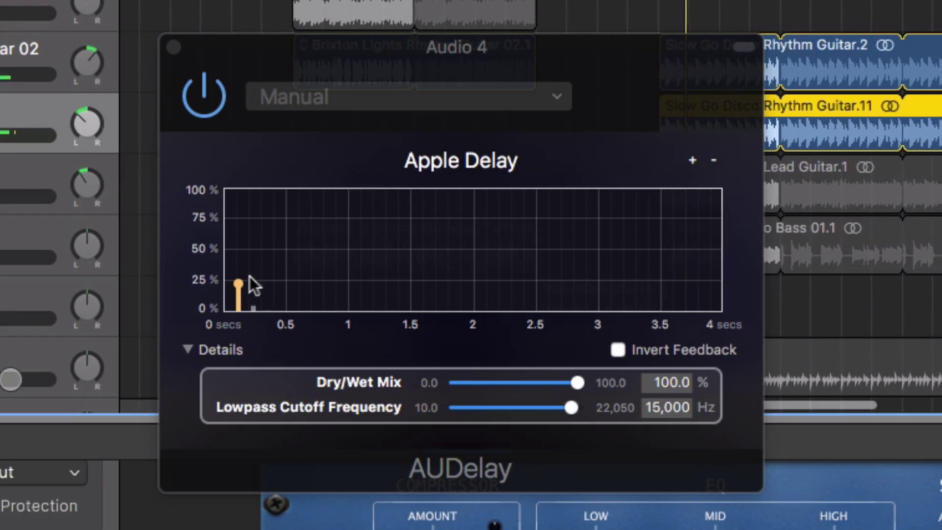
pyautogui.moveTo(238, 286); pyautogui.dragTo(230, 290)
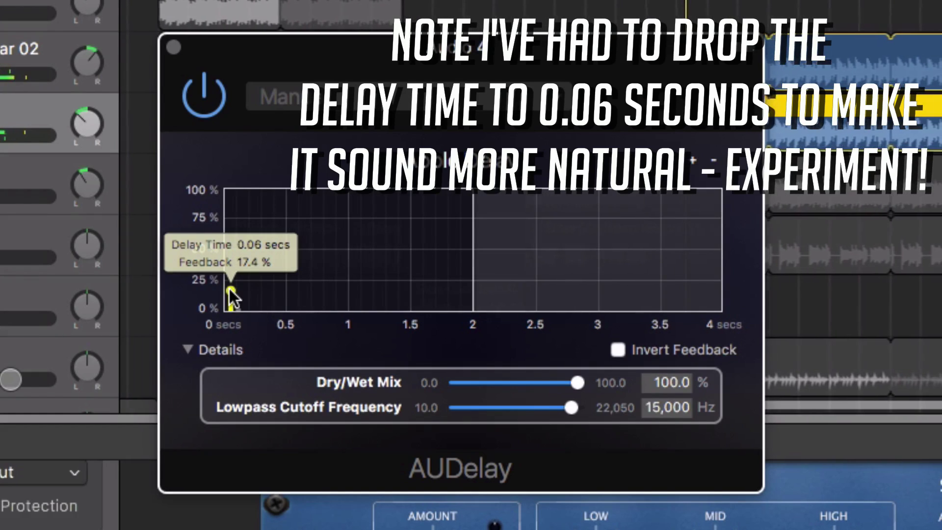
pyautogui.moveTo(229, 289); pyautogui.dragTo(229, 281)
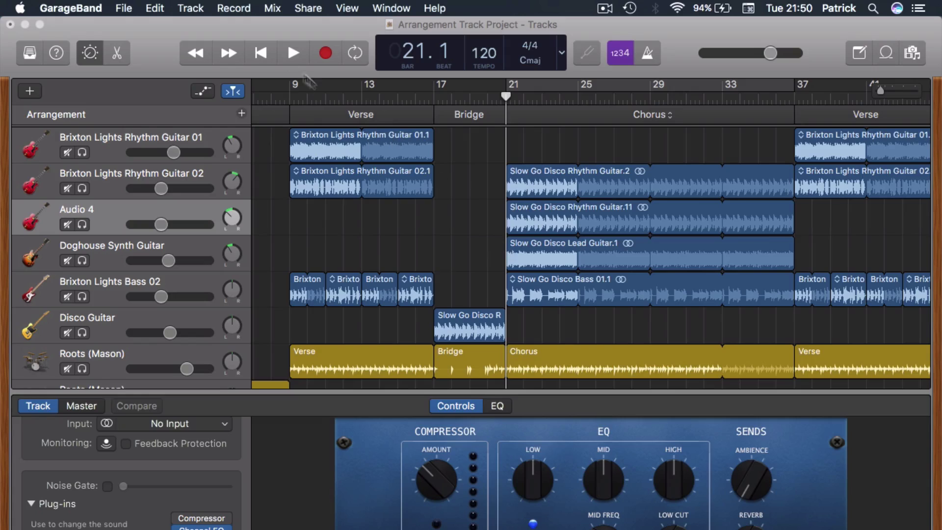
# Bring up the Track menu
pyautogui.click(191, 8)
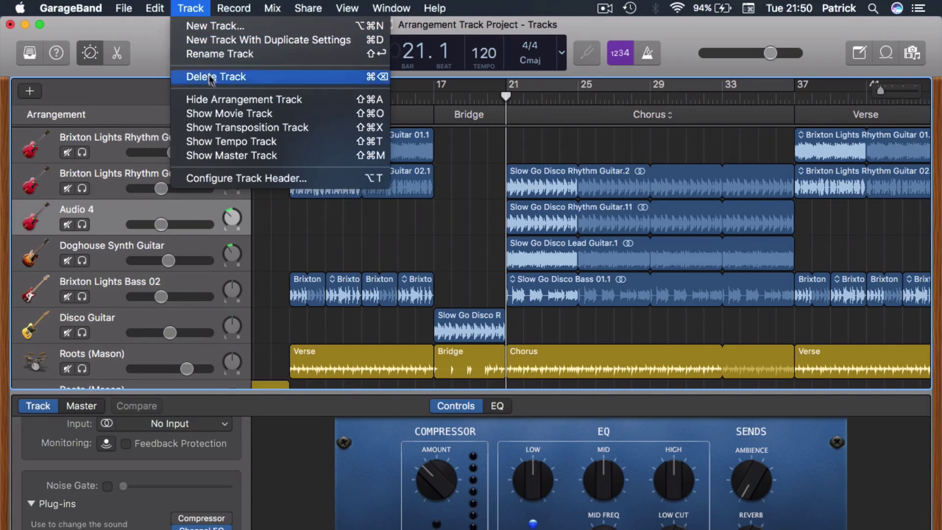
# Show the tempo track, raise bars 21–37 from 120 to 130 bpm, and play it back
pyautogui.click(225, 142)
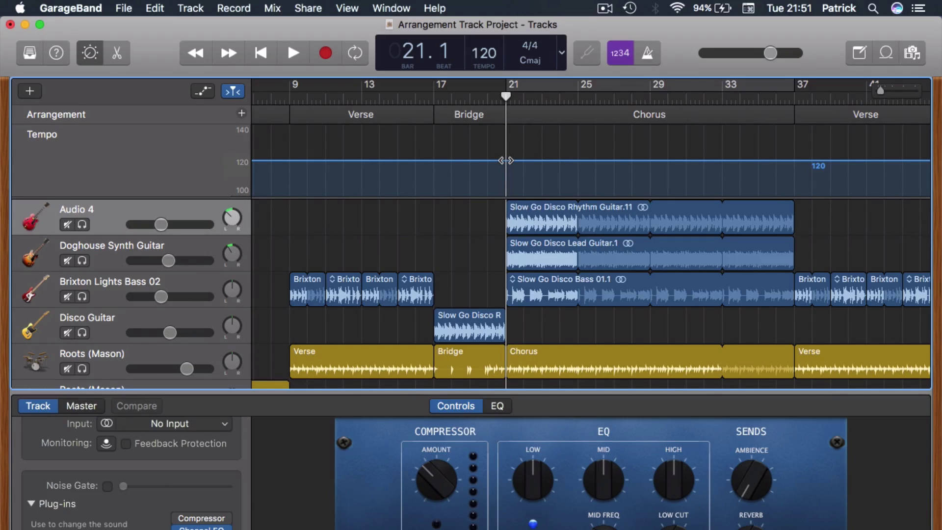
pyautogui.moveTo(506, 97); pyautogui.dragTo(460, 96)
pyautogui.click(505, 163)
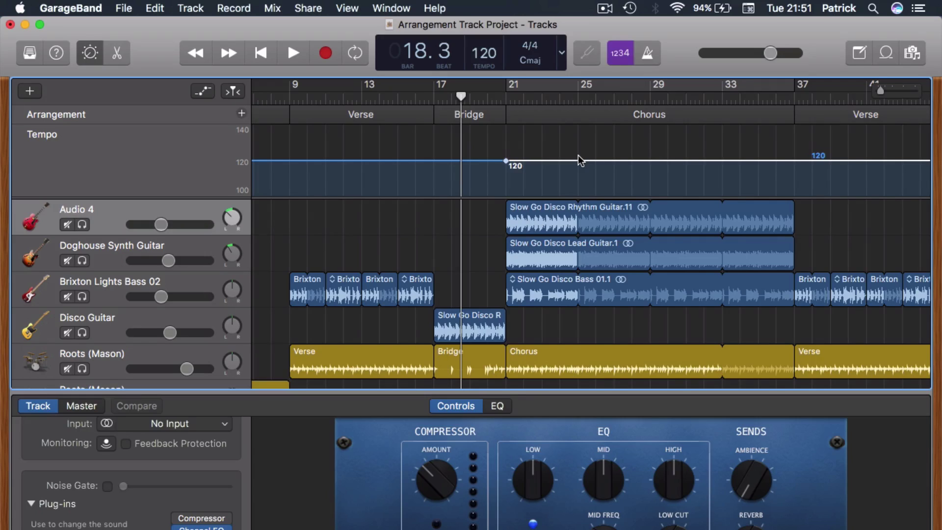
pyautogui.click(795, 161)
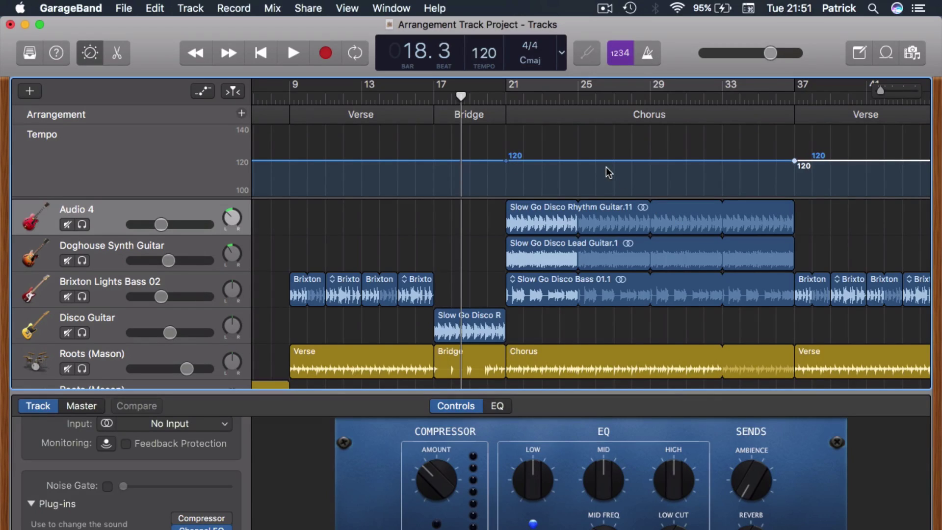
pyautogui.click(505, 161)
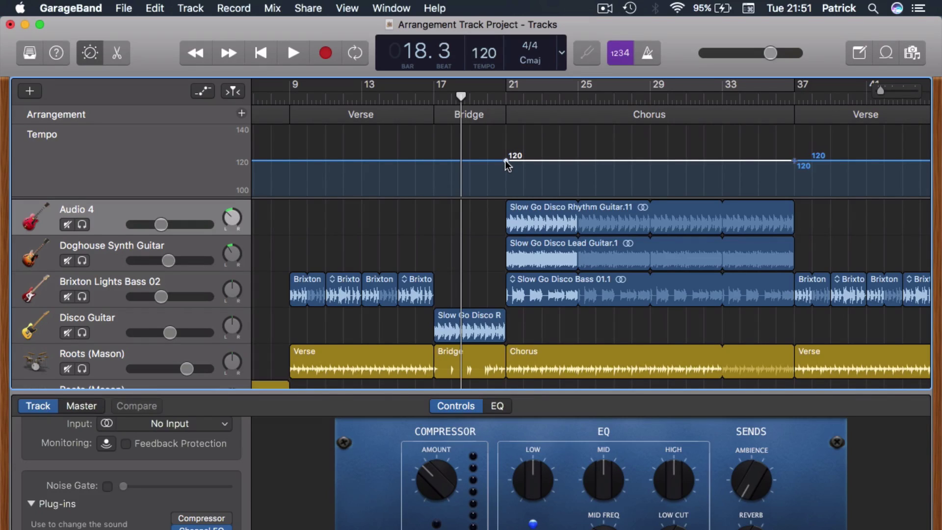
pyautogui.moveTo(507, 163); pyautogui.dragTo(513, 145)
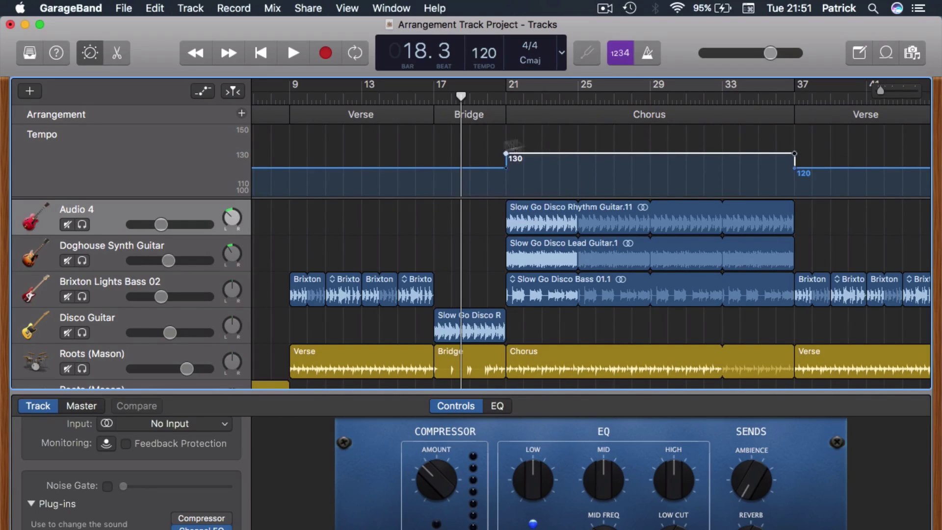
pyautogui.press('space')
pyautogui.press('space')
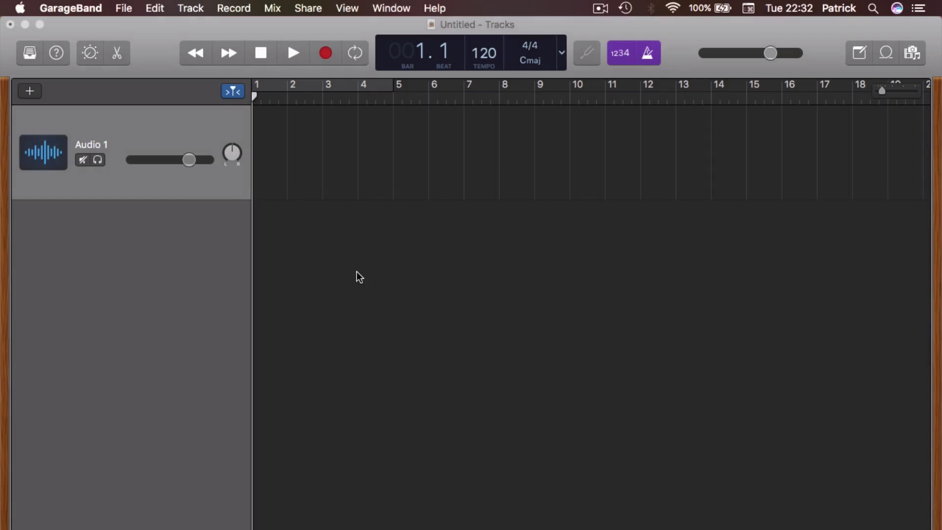
# Open the Desktop movie 'Wiredrawn - Isle Of Glass Music Video.mp4' via File > Movie
pyautogui.click(123, 8)
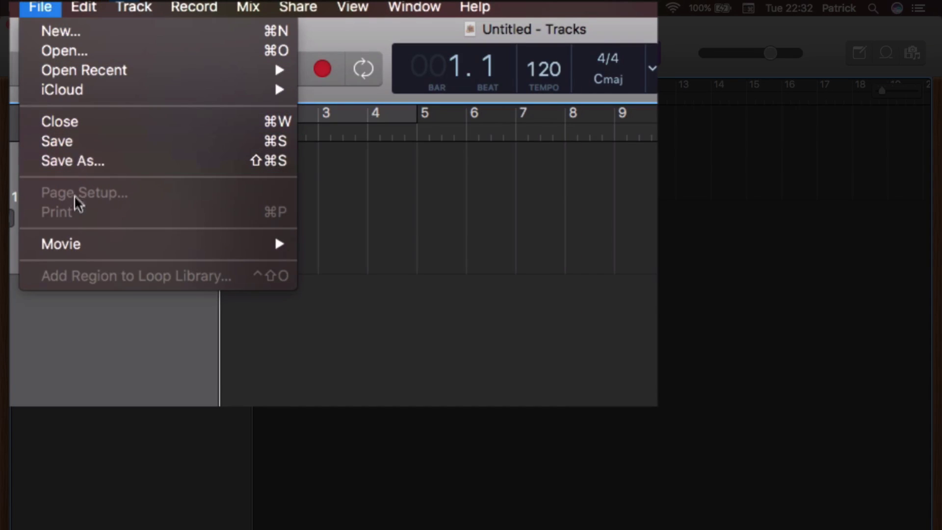
pyautogui.moveTo(81, 244)
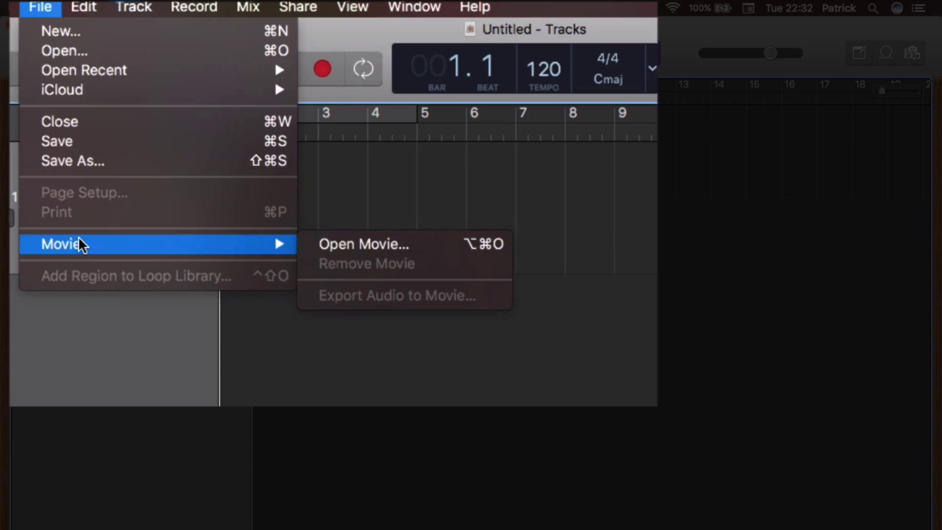
pyautogui.click(342, 245)
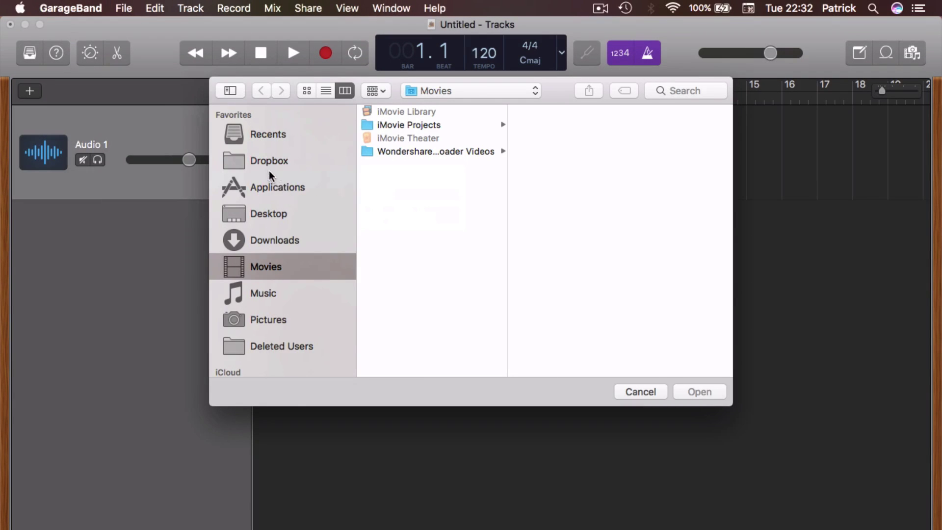
pyautogui.click(266, 218)
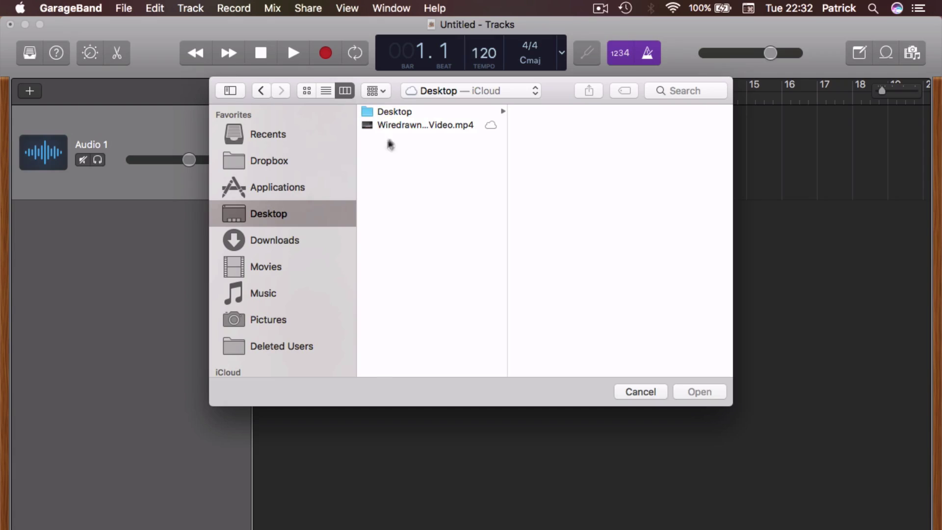
pyautogui.click(407, 127)
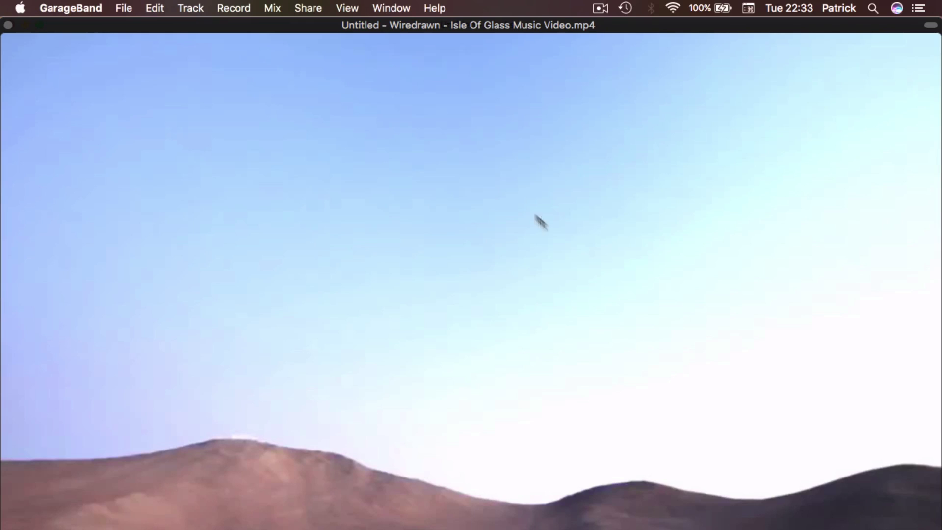
# Close the movie preview, play the Wiredrawn soundtrack, and briefly view the video enlarged
pyautogui.click(8, 25)
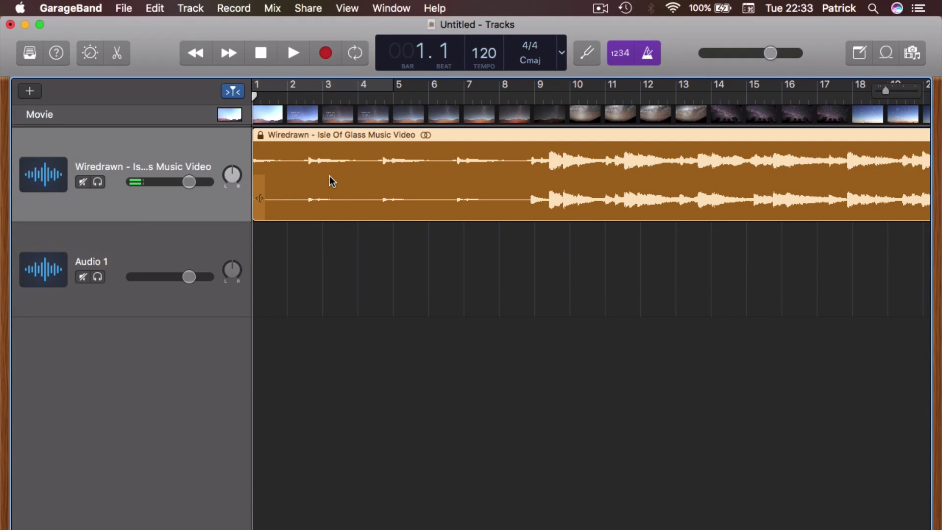
pyautogui.press('super+Left')
pyautogui.press('super+Left')
pyautogui.press('super+Left')
pyautogui.press('space')
pyautogui.click(573, 94)
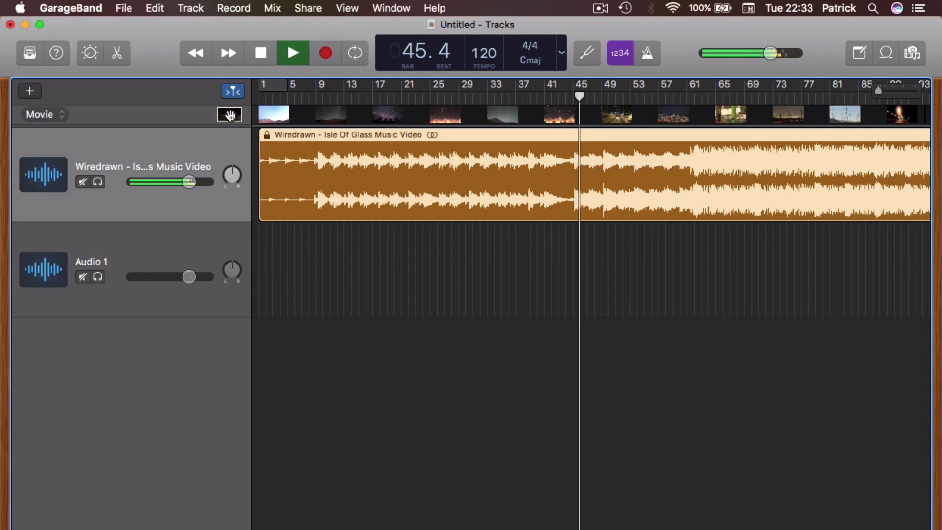
pyautogui.click(229, 114)
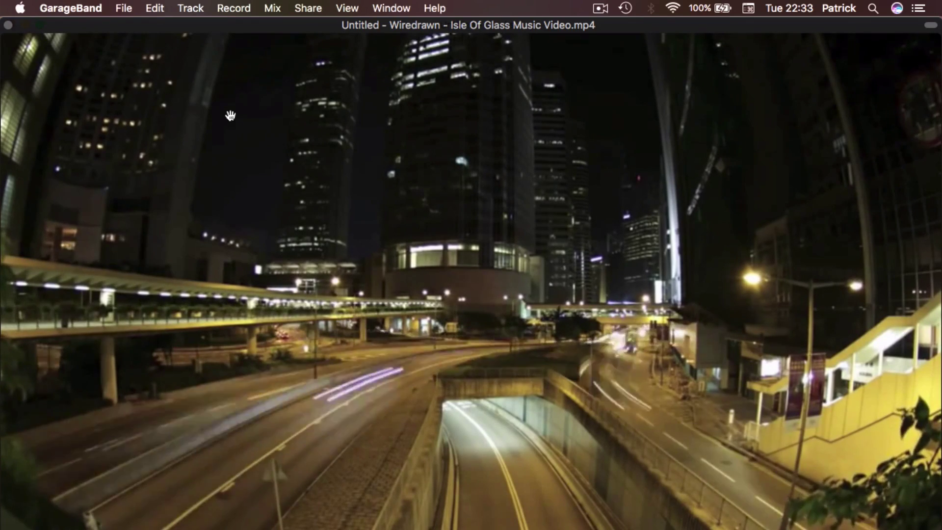
pyautogui.click(8, 24)
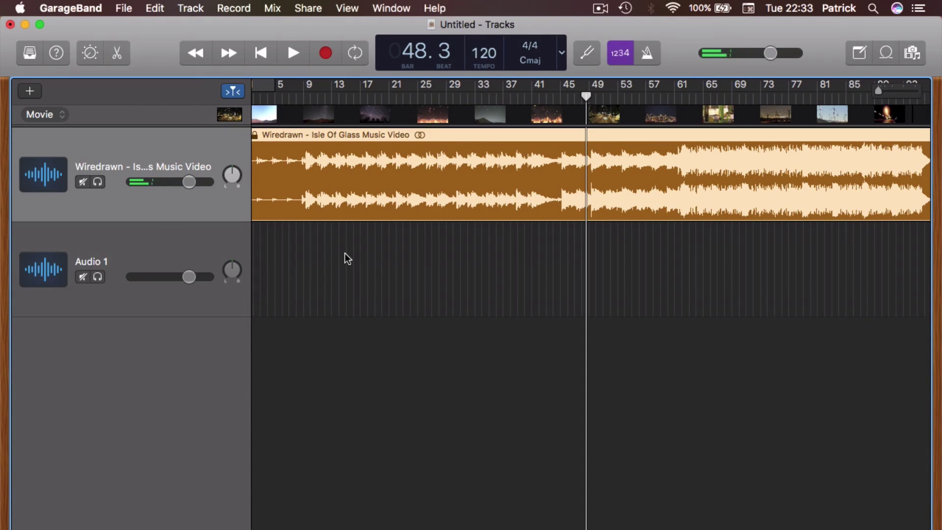
# Choose Remove Movie from the Movie track's popup, then play the remaining Wiredrawn audio
pyautogui.click(62, 118)
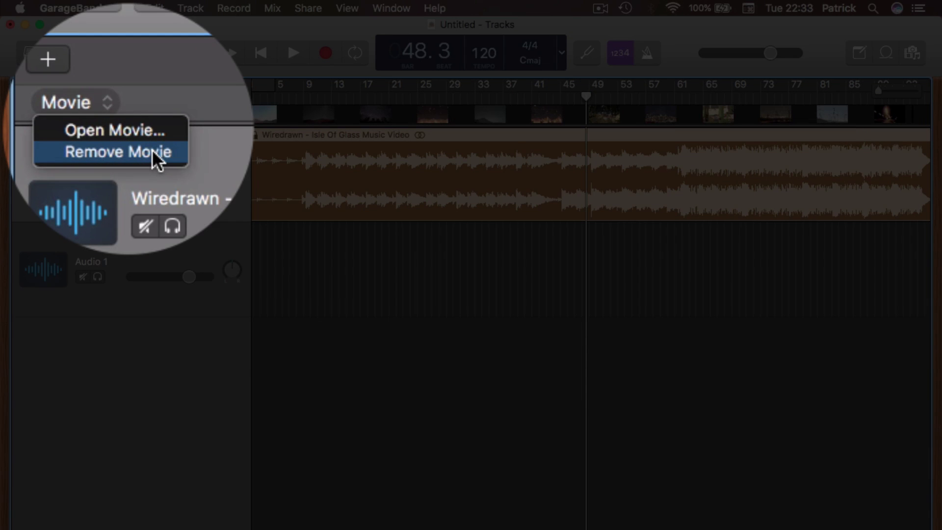
pyautogui.click(85, 139)
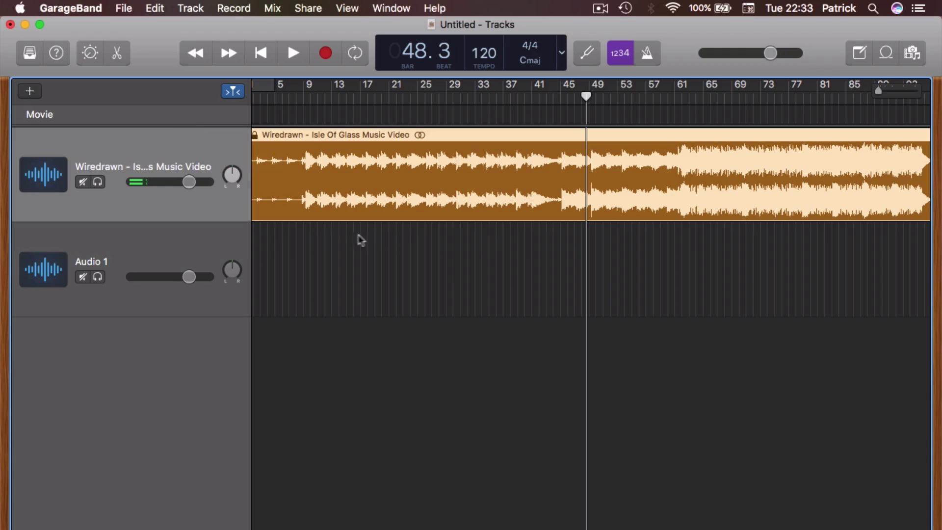
pyautogui.press('space')
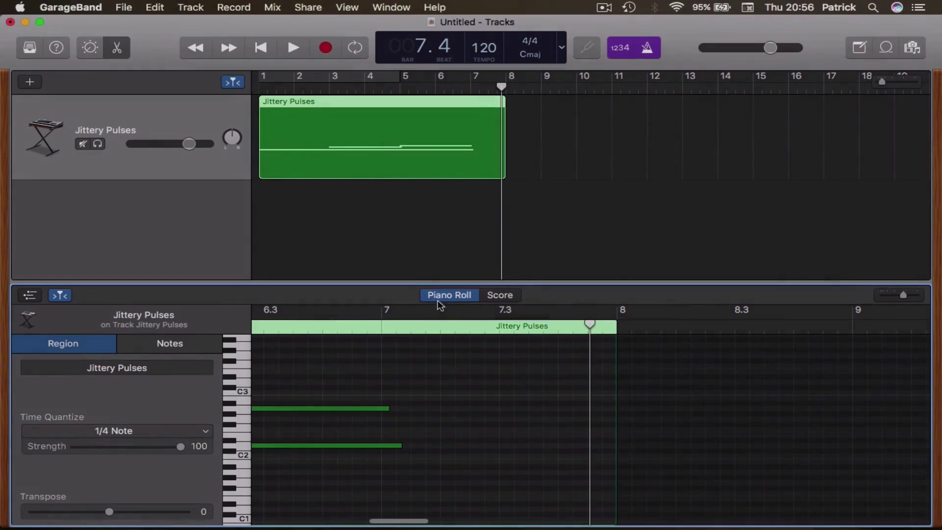
# Show bars 1–13, then add a Drummer track using Dez, the Hip Hop trap drummer
pyautogui.hscroll(-10, 493, 370)
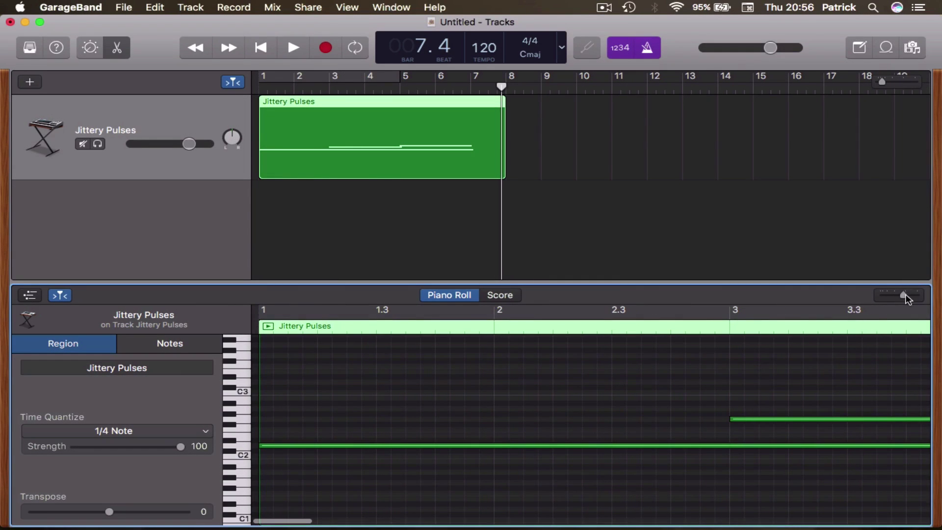
pyautogui.moveTo(903, 294); pyautogui.dragTo(890, 298)
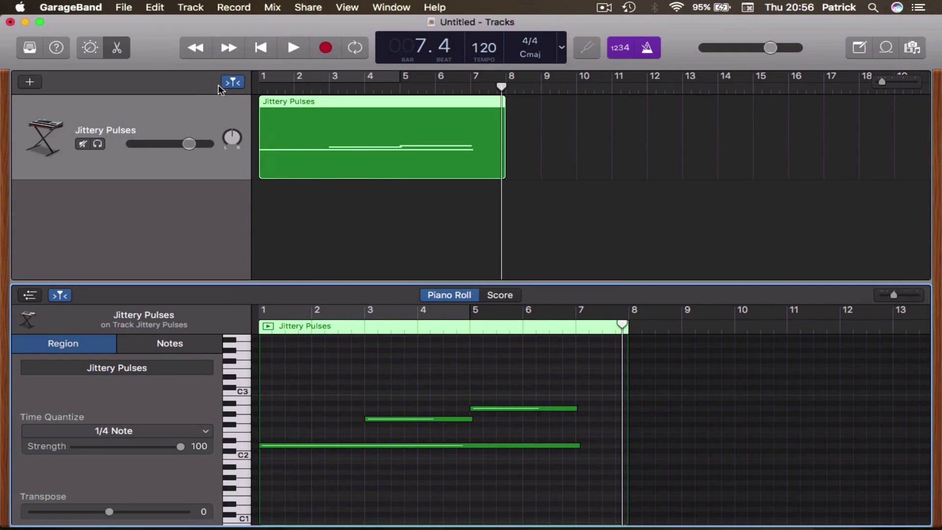
pyautogui.click(32, 82)
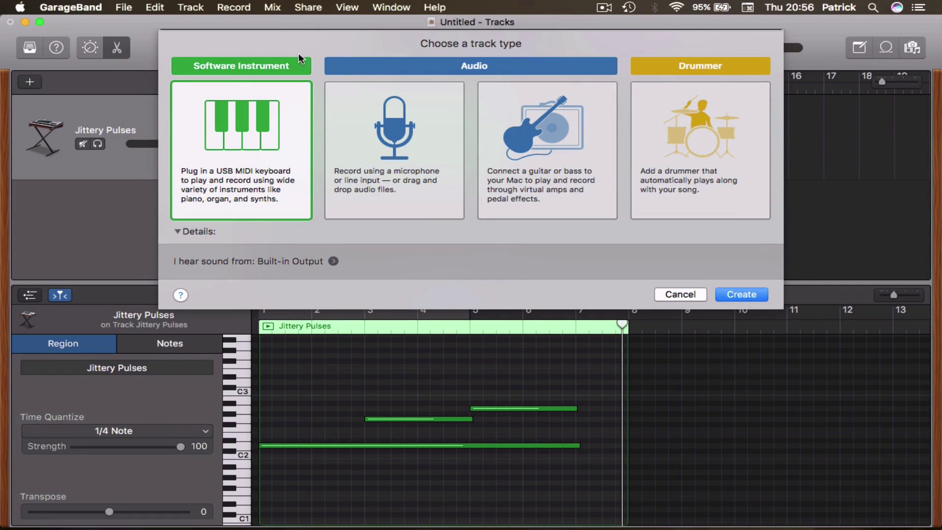
pyautogui.click(668, 158)
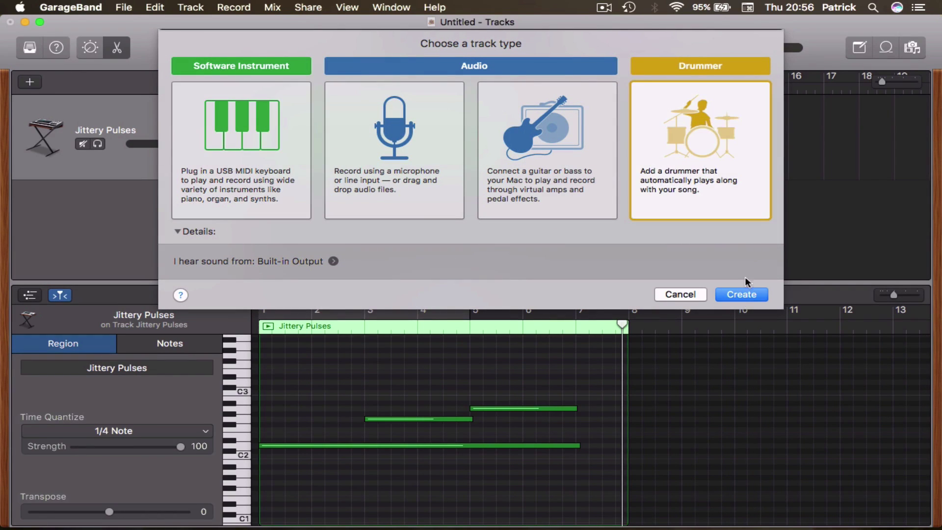
pyautogui.click(737, 297)
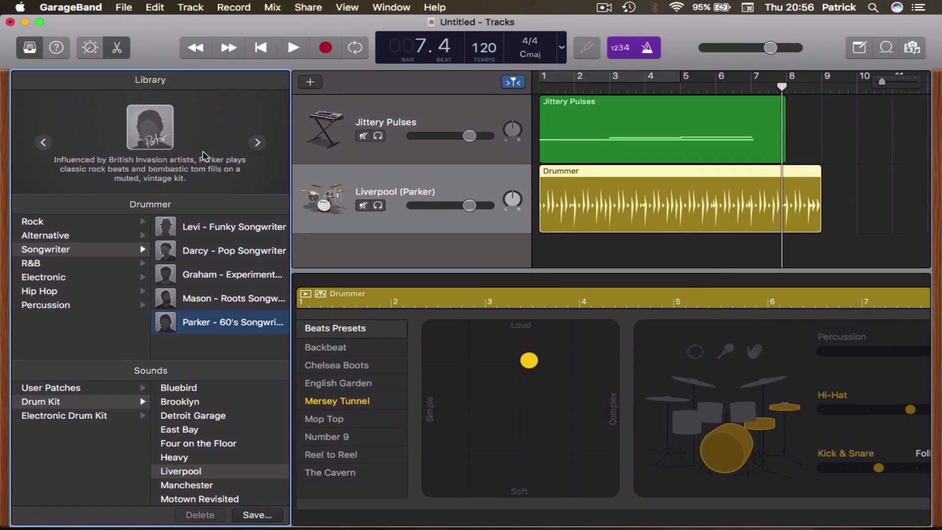
pyautogui.click(43, 292)
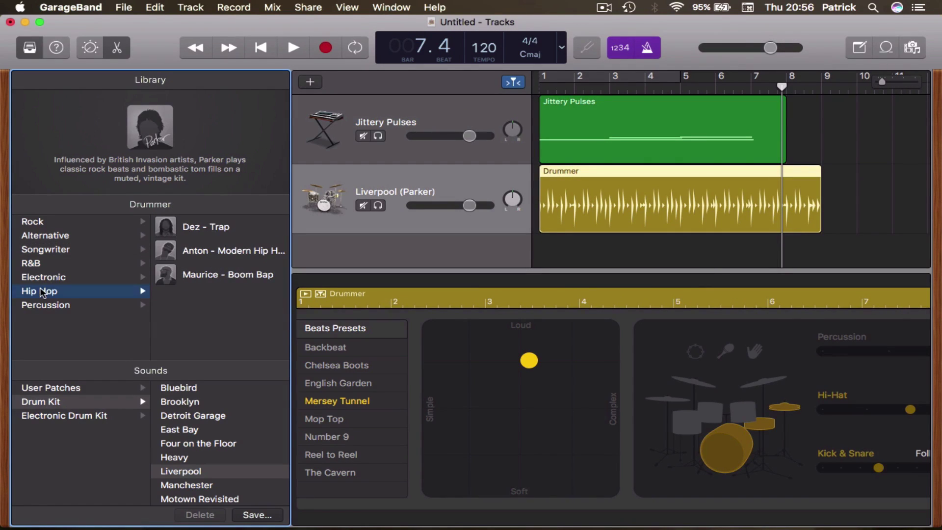
pyautogui.click(201, 228)
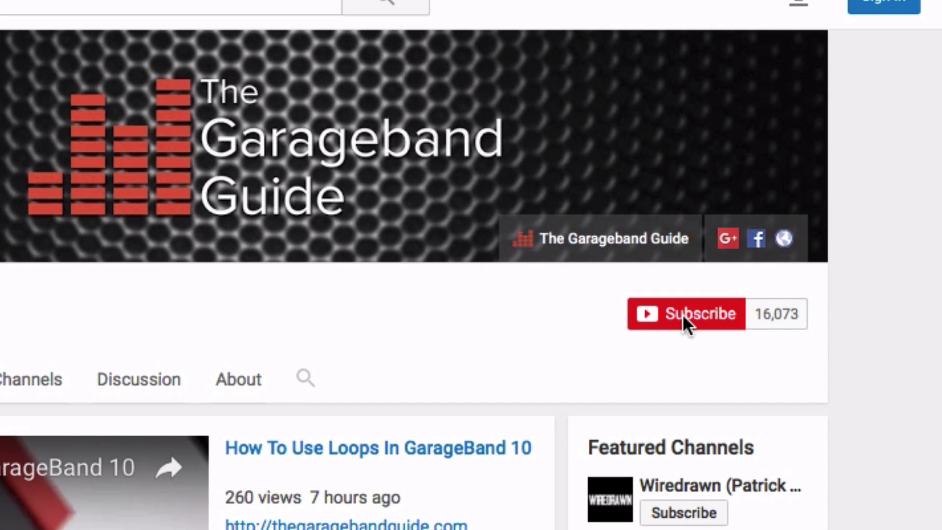
# Subscribe to The Garageband Guide and open the channel's bell notification settings
pyautogui.click(683, 316)
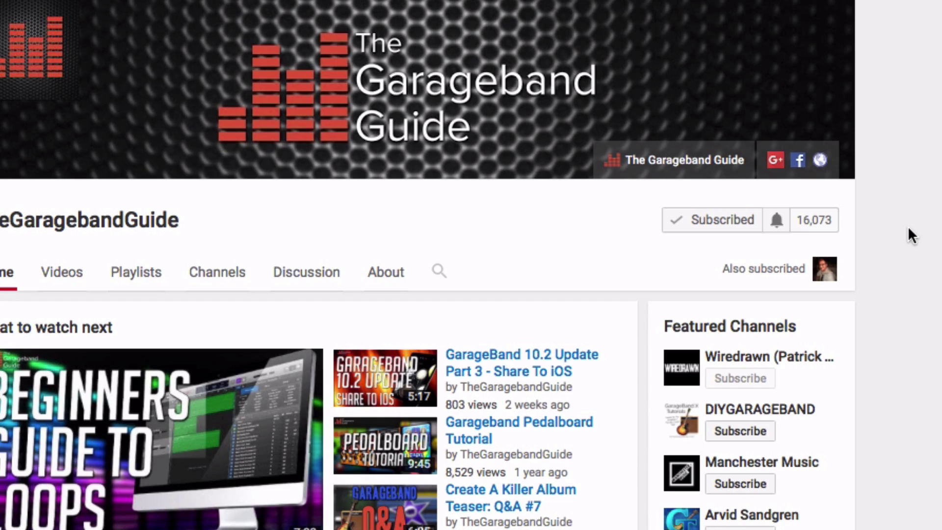
pyautogui.click(776, 223)
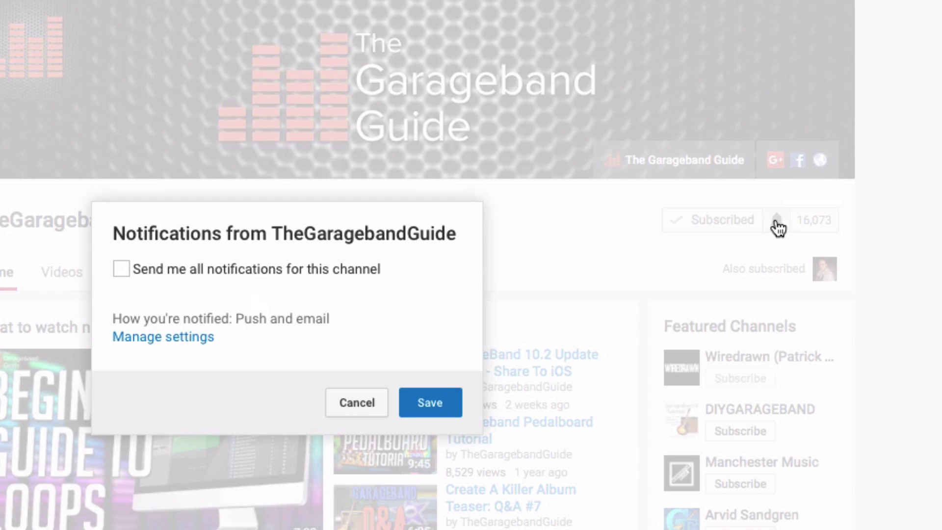